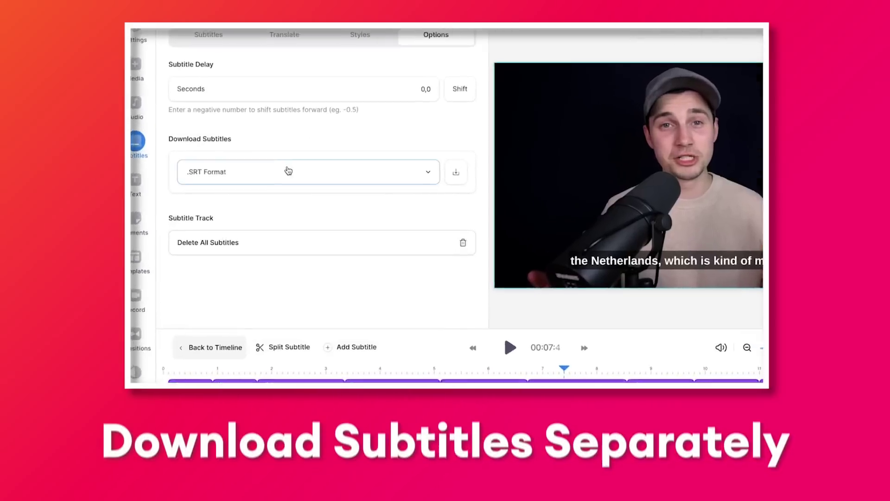
Bring up the New Project dialog with its Upload a File option from the dashboard.
{"action": "left_click", "coordinate": [334, 174]}
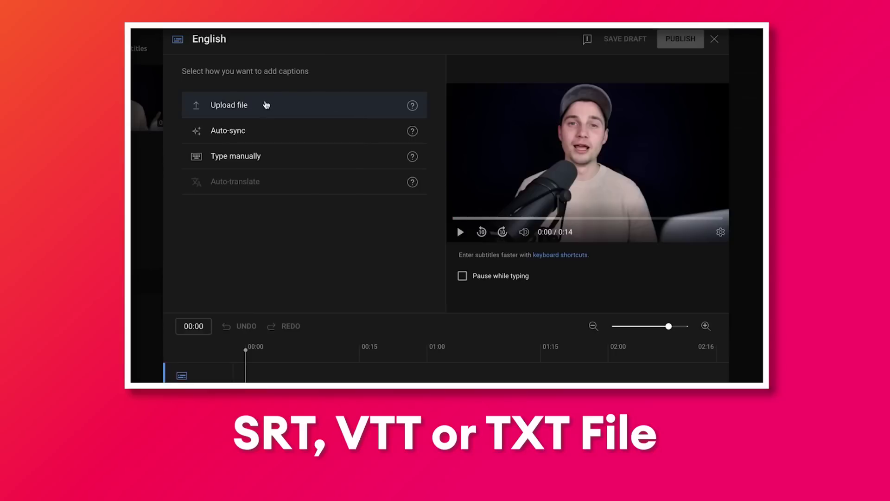
{"action": "left_click", "coordinate": [250, 109]}
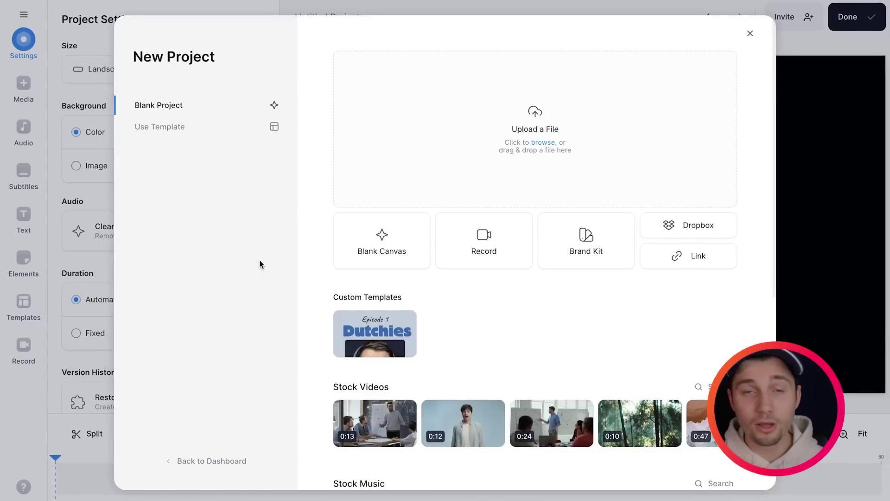
Upload 'Tim saying hello.mp4' into a new project and start playing it.
{"action": "left_click", "coordinate": [462, 142]}
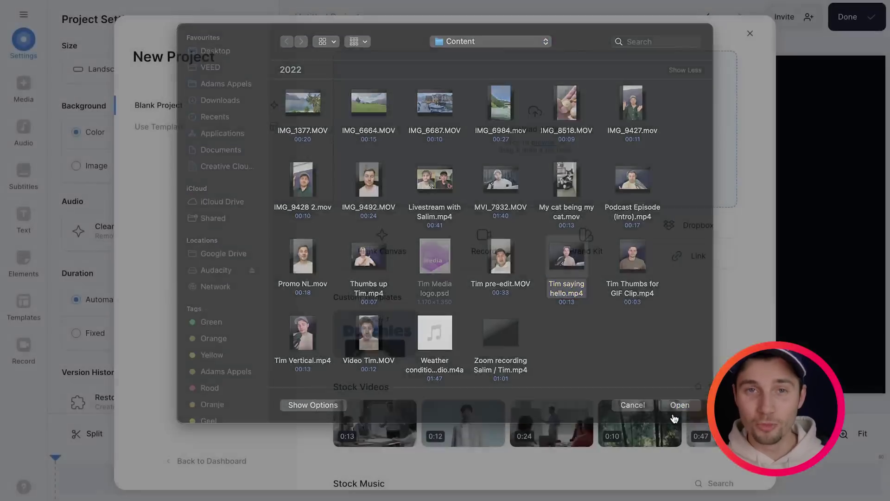
{"action": "left_click", "coordinate": [672, 411]}
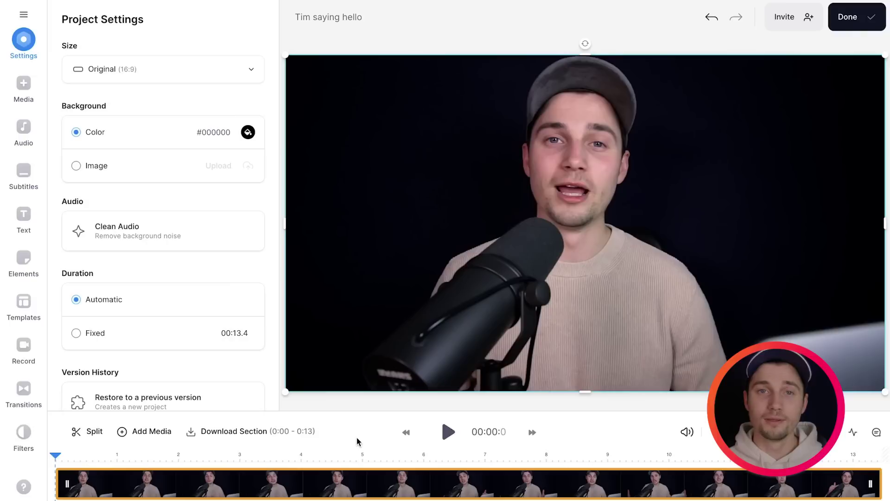
{"action": "key", "text": "space"}
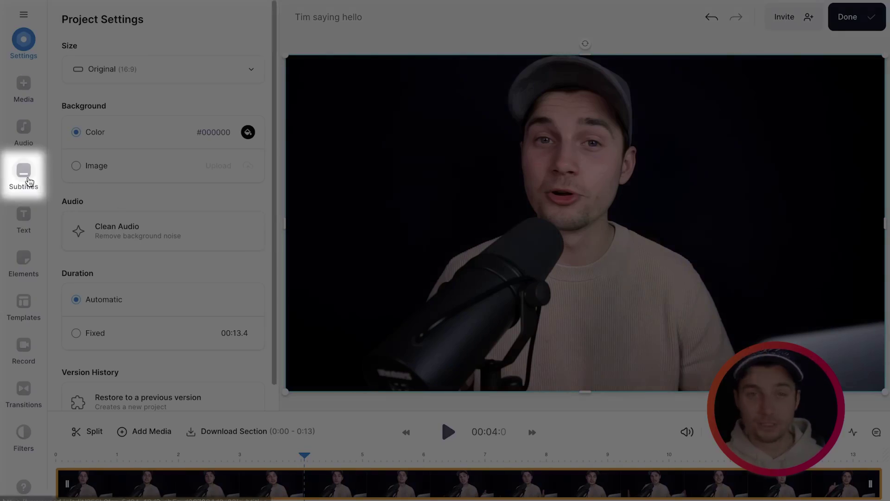
Create auto subtitles with English kept as the spoken language.
{"action": "left_click", "coordinate": [28, 182]}
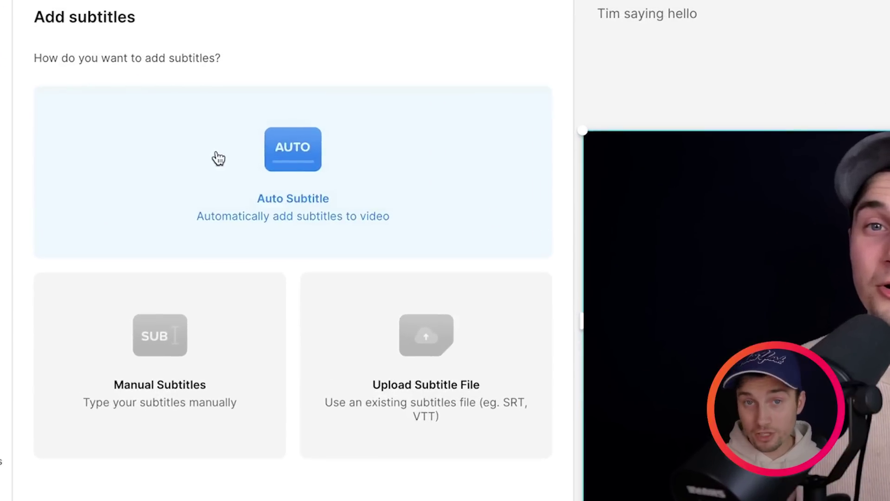
{"action": "left_click", "coordinate": [216, 154]}
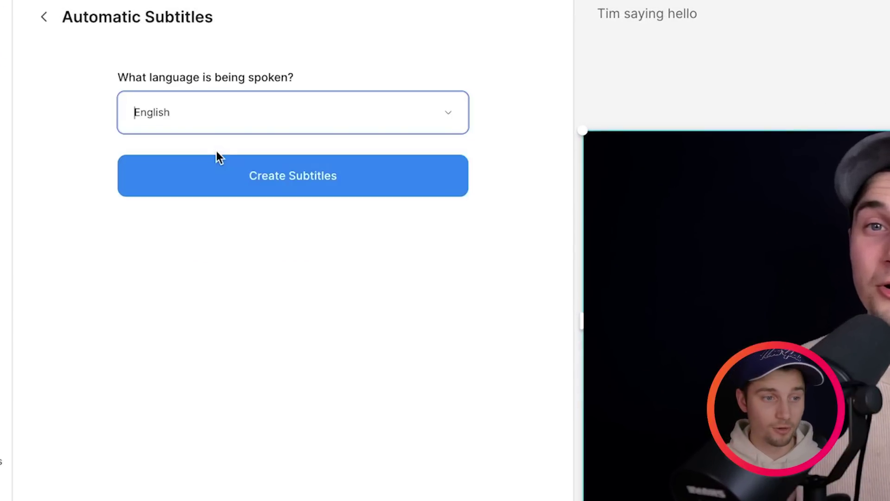
{"action": "left_click", "coordinate": [248, 127]}
{"action": "scroll", "coordinate": [285, 271], "scroll_direction": "down", "scroll_amount": 5}
{"action": "scroll", "coordinate": [285, 272], "scroll_direction": "up", "scroll_amount": 2}
{"action": "scroll", "coordinate": [285, 271], "scroll_direction": "up", "scroll_amount": 3}
{"action": "scroll", "coordinate": [285, 272], "scroll_direction": "up", "scroll_amount": 2}
{"action": "left_click", "coordinate": [293, 217]}
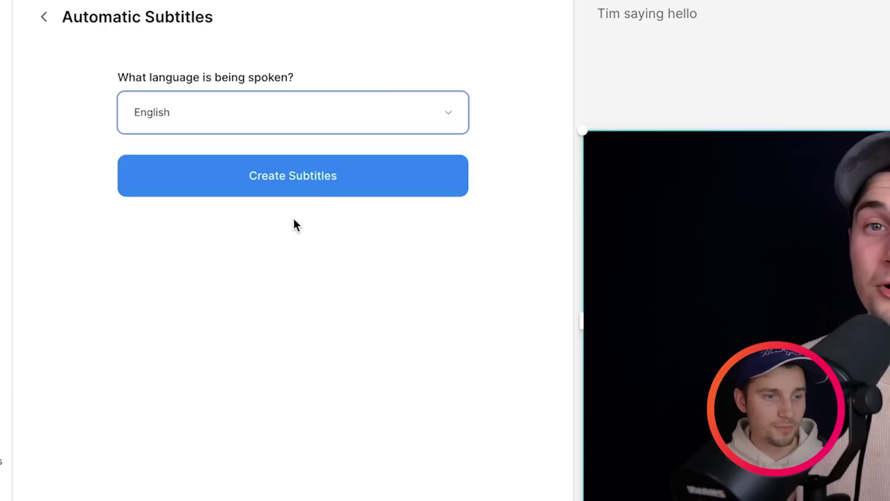
{"action": "left_click", "coordinate": [350, 183]}
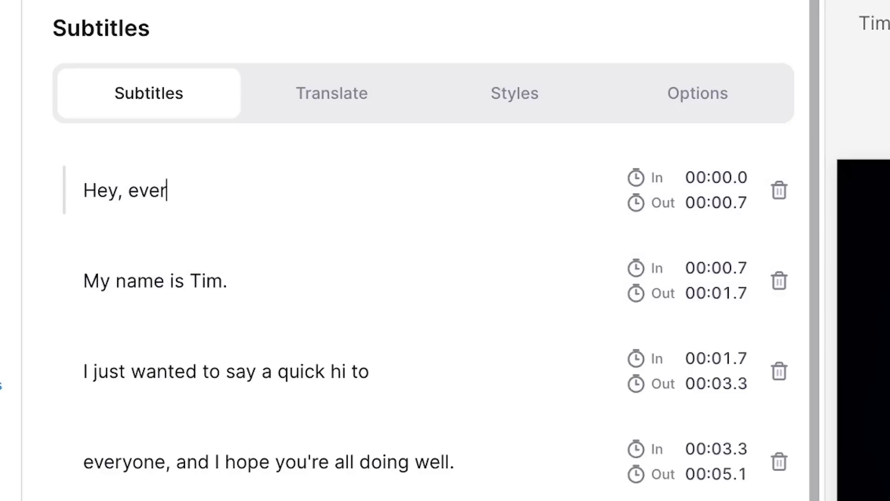
{"action": "scroll", "coordinate": [334, 152], "scroll_direction": "down", "scroll_amount": 5}
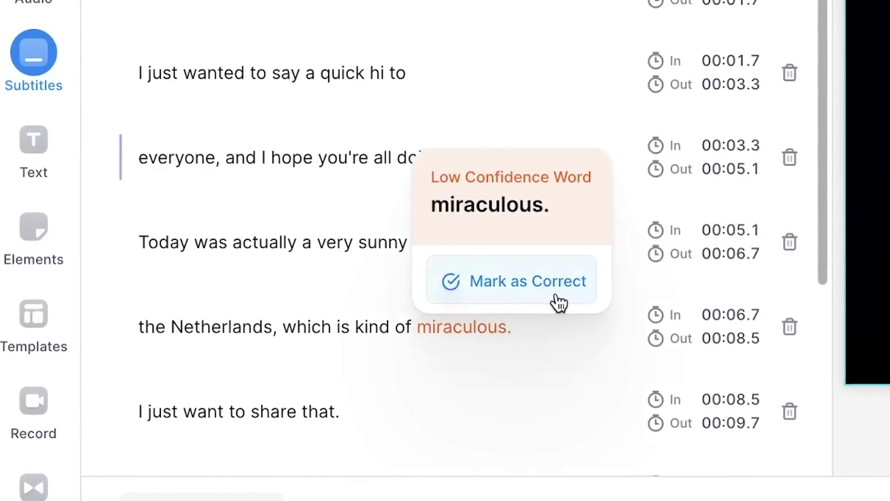
Mark 'miraculous' as correct, then shorten and shift the 'everyone, and I hope' subtitle later.
{"action": "left_click", "coordinate": [558, 301]}
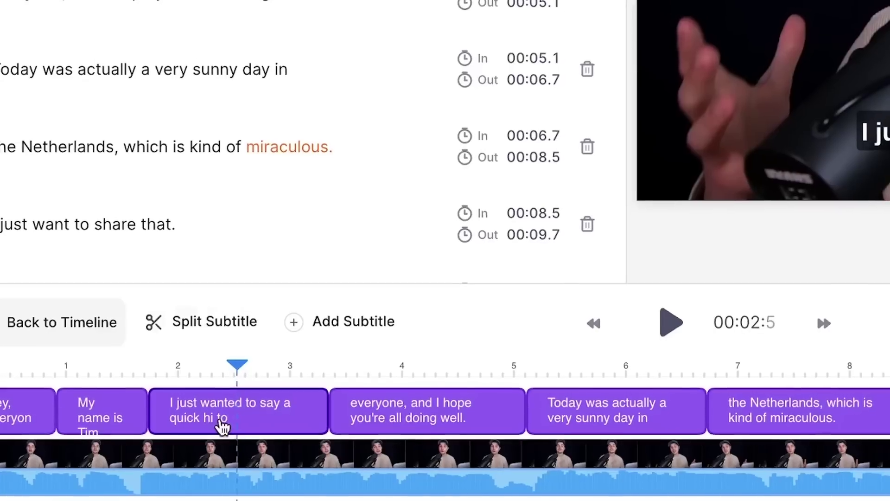
{"action": "left_click", "coordinate": [435, 362]}
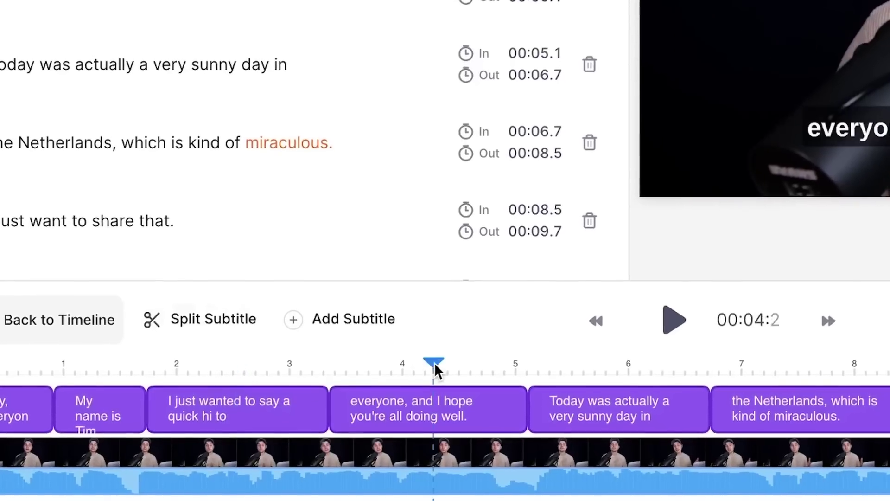
{"action": "left_click", "coordinate": [459, 408]}
{"action": "left_click_drag", "start_coordinate": [520, 404], "coordinate": [467, 415]}
{"action": "left_click_drag", "start_coordinate": [397, 414], "coordinate": [441, 413]}
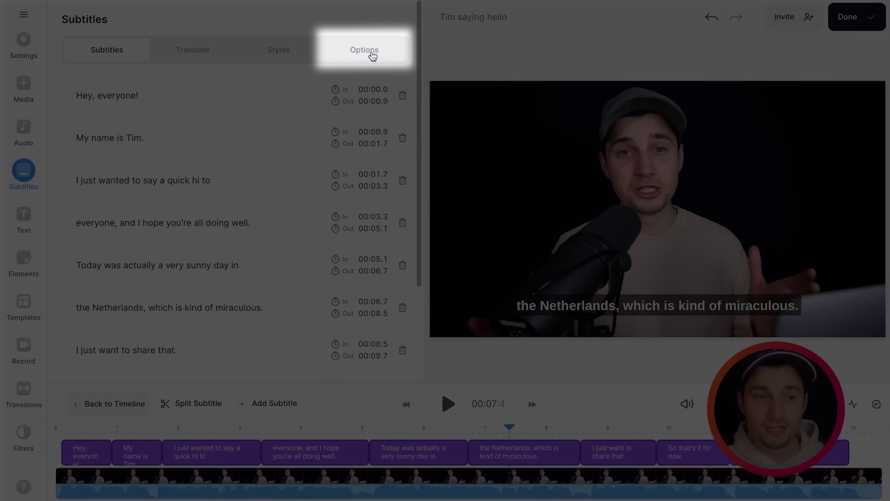
Choose .SRT as the Download Subtitles format in the Options tab.
{"action": "left_click", "coordinate": [372, 55]}
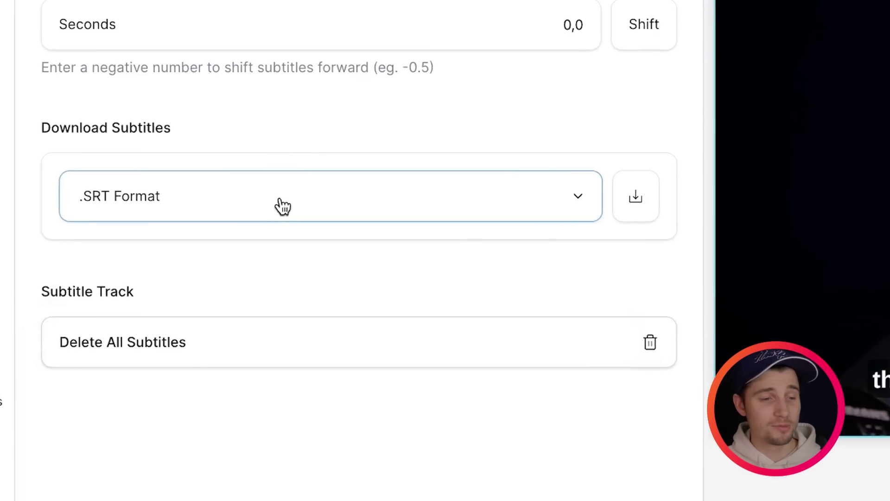
{"action": "left_click", "coordinate": [190, 206]}
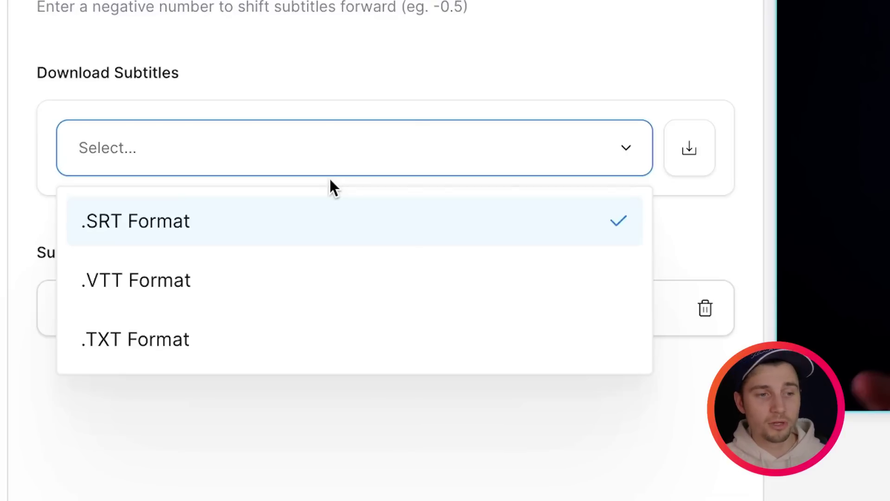
{"action": "left_click", "coordinate": [292, 221]}
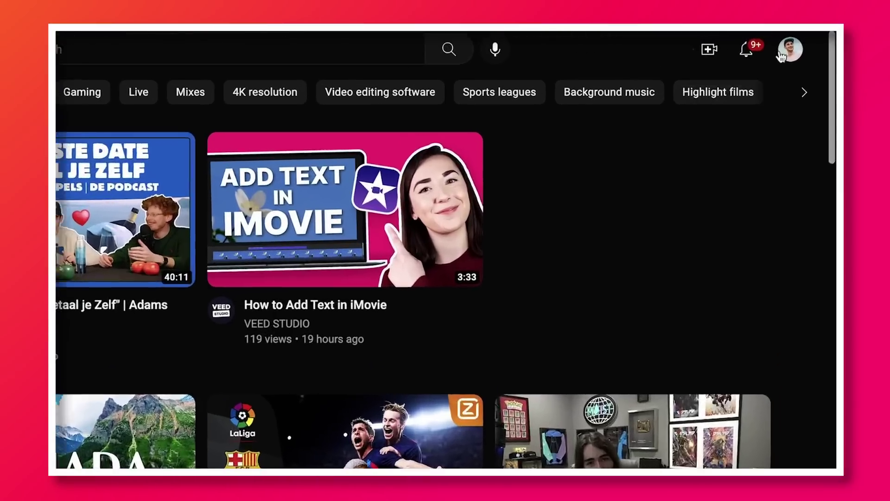
Upload the VEED SRT file with timing to the English captions of 'Tim saying hello'.
{"action": "left_click", "coordinate": [806, 42]}
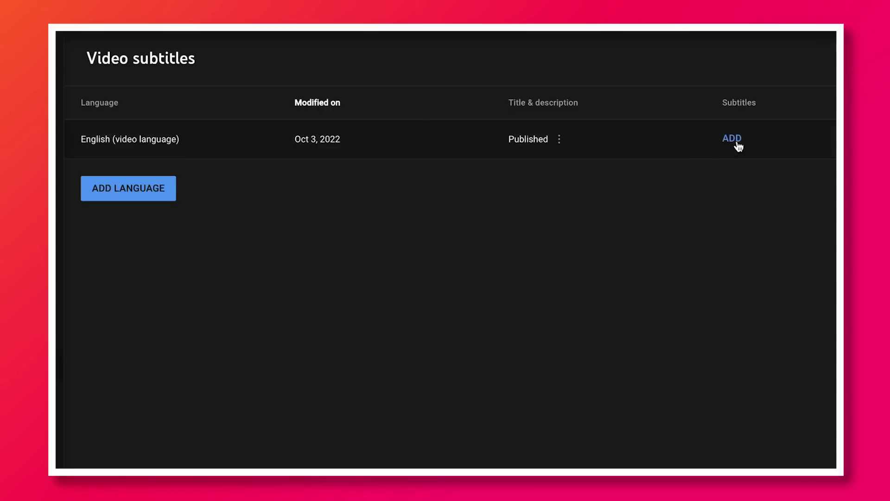
{"action": "left_click", "coordinate": [736, 142]}
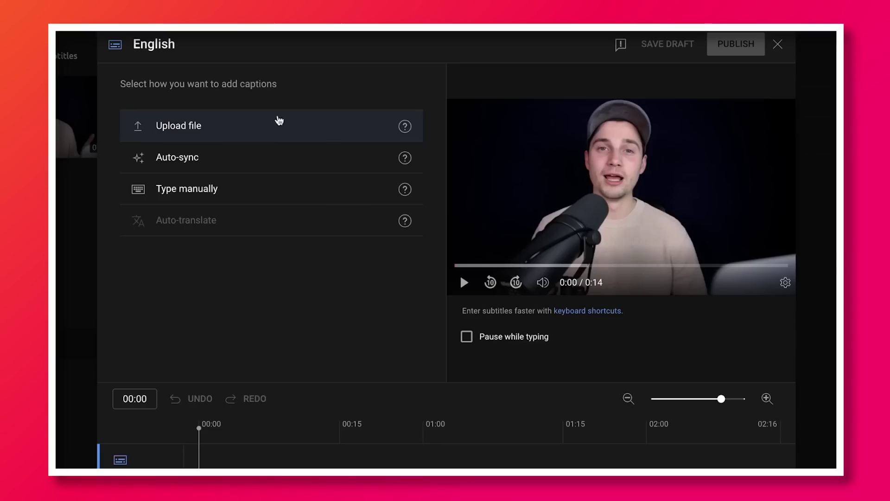
{"action": "left_click", "coordinate": [205, 131]}
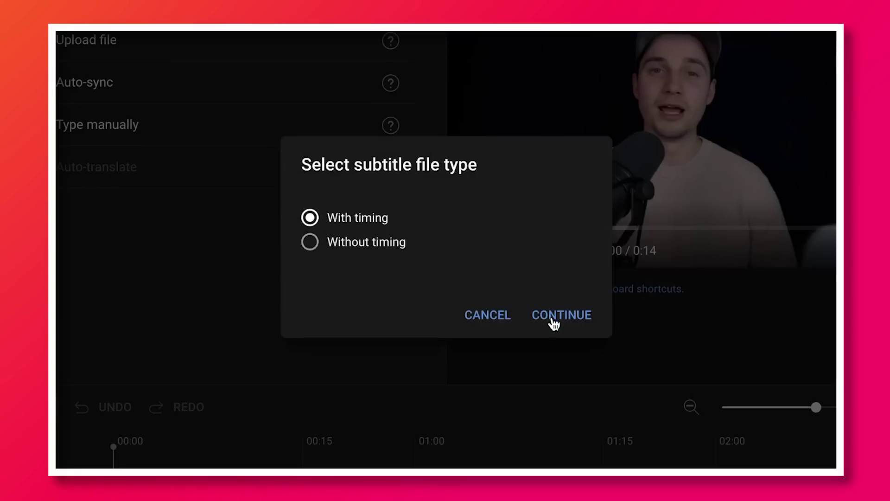
{"action": "left_click", "coordinate": [554, 318]}
{"action": "left_click", "coordinate": [668, 392]}
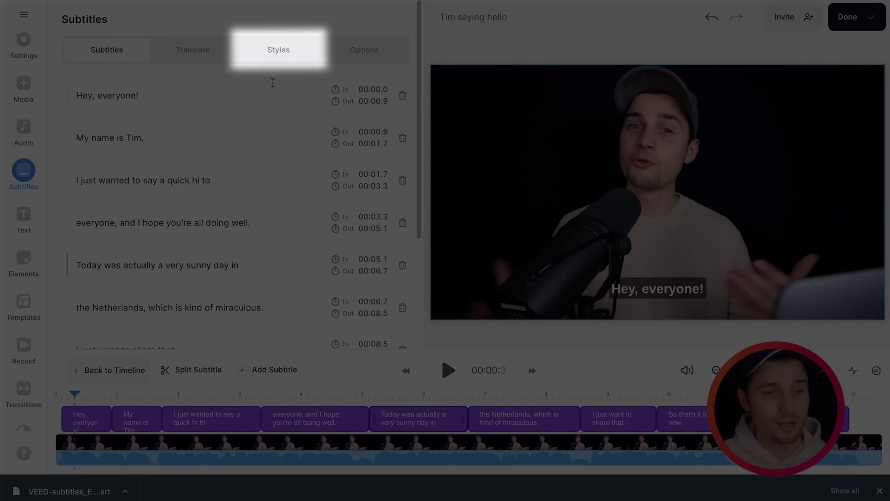
Preview subtitle style presets during playback to get yellow Bebas Neue 48px captions.
{"action": "left_click", "coordinate": [283, 52]}
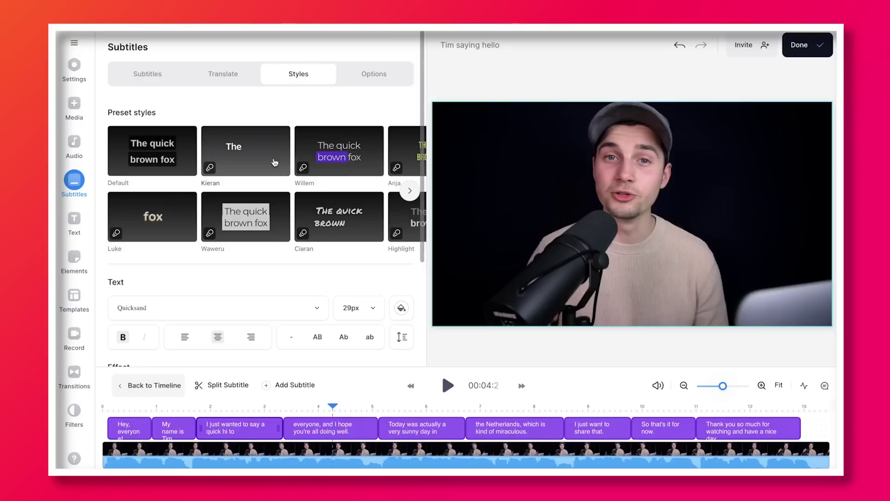
{"action": "left_click", "coordinate": [130, 406]}
{"action": "key", "text": "space"}
{"action": "left_click", "coordinate": [304, 229]}
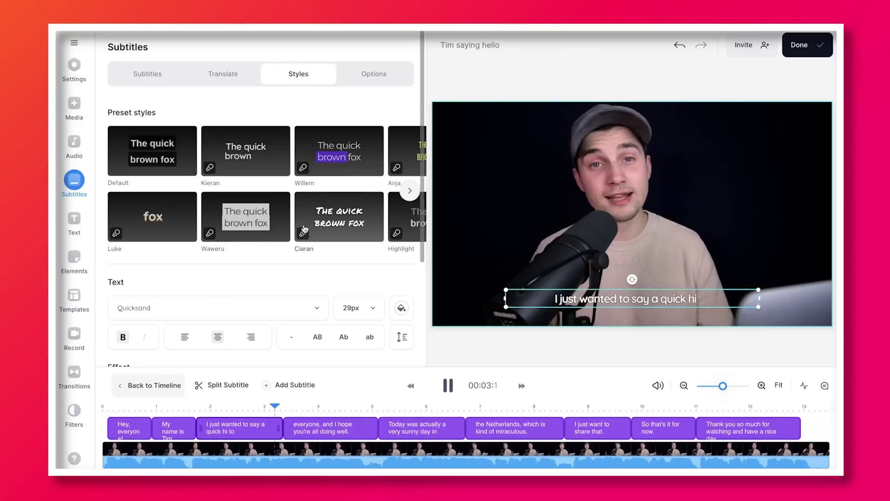
{"action": "left_click", "coordinate": [110, 409]}
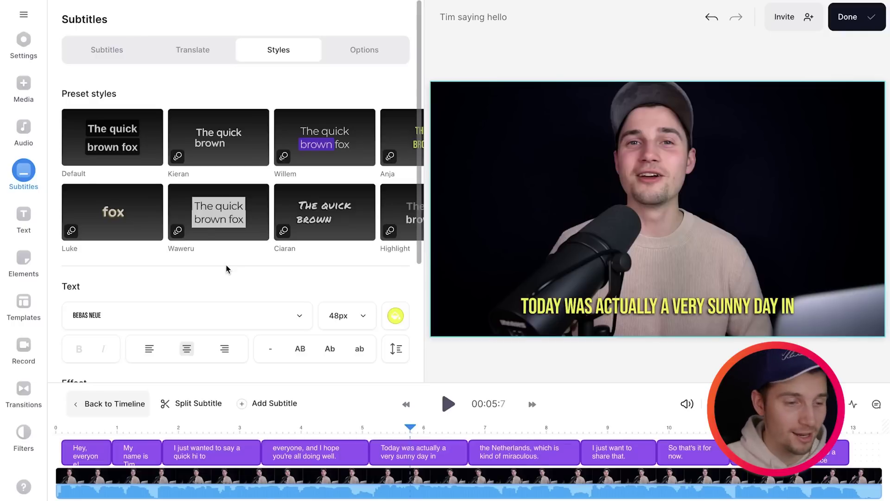
{"action": "scroll", "coordinate": [226, 269], "scroll_direction": "down", "scroll_amount": 3}
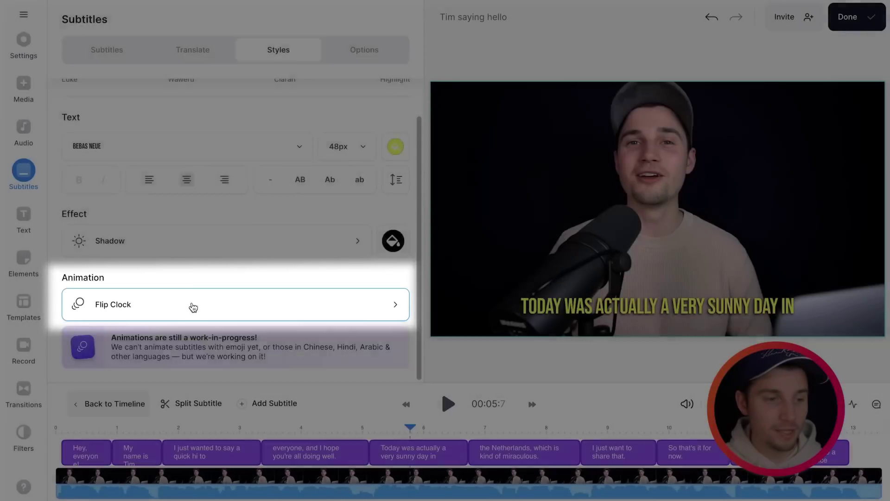
Apply the Drop In subtitle animation and preview it in playback.
{"action": "left_click", "coordinate": [192, 307]}
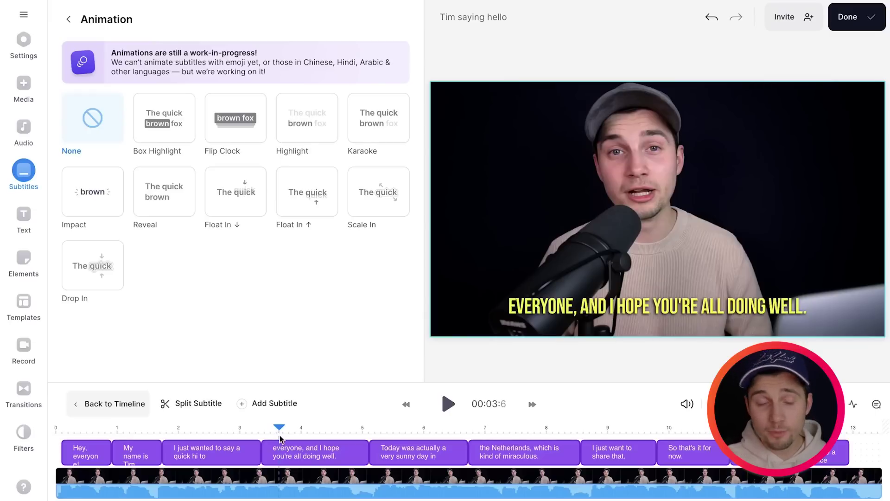
{"action": "left_click", "coordinate": [98, 272]}
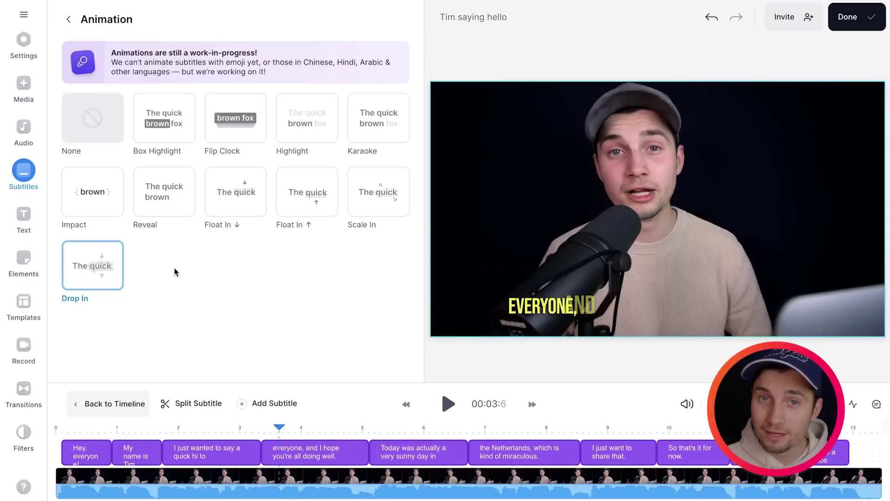
{"action": "left_click", "coordinate": [449, 404]}
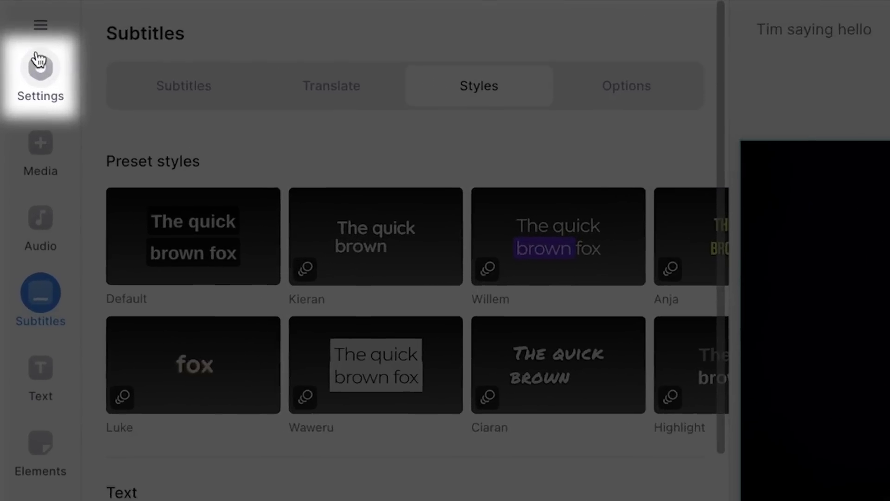
{"action": "left_click", "coordinate": [23, 40]}
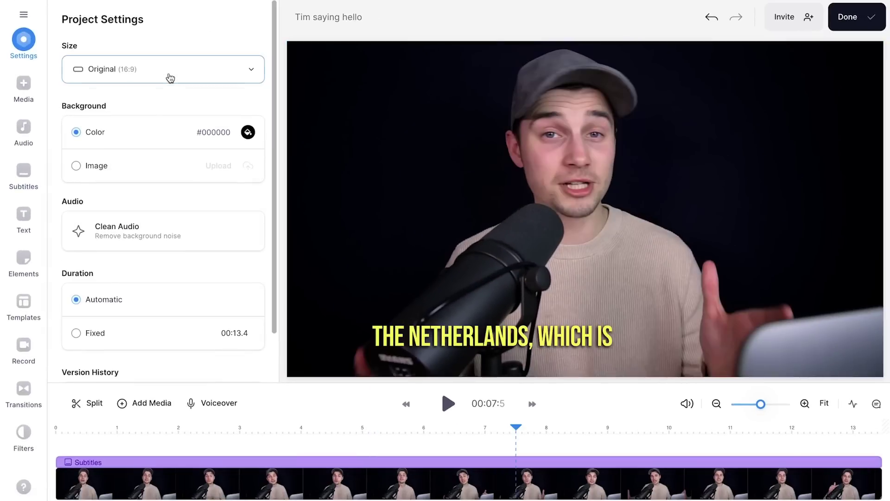
Try the square 1:1 size, then settle on a vertical 9:16 video size.
{"action": "left_click", "coordinate": [167, 71]}
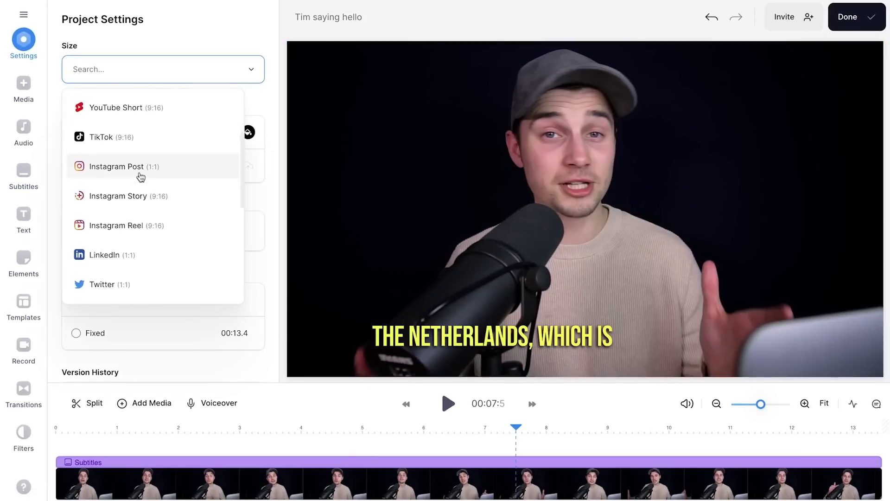
{"action": "left_click", "coordinate": [140, 150]}
{"action": "left_click", "coordinate": [122, 428]}
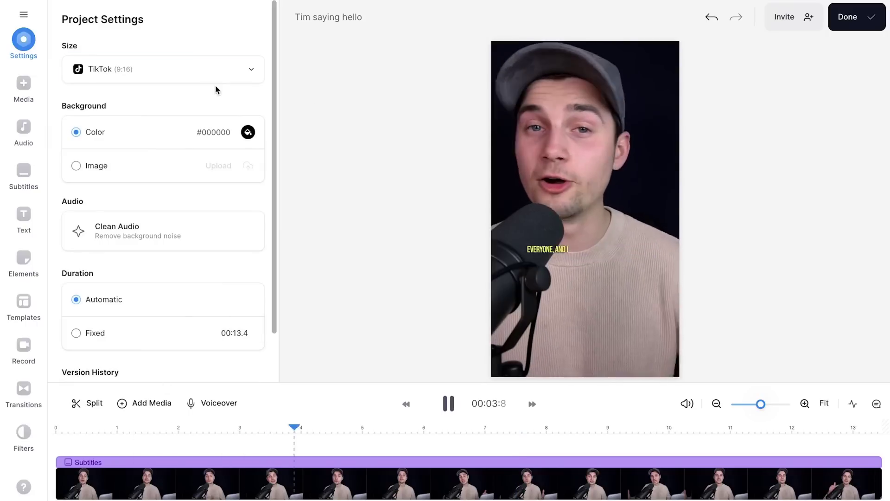
{"action": "left_click", "coordinate": [212, 70]}
{"action": "left_click", "coordinate": [183, 197]}
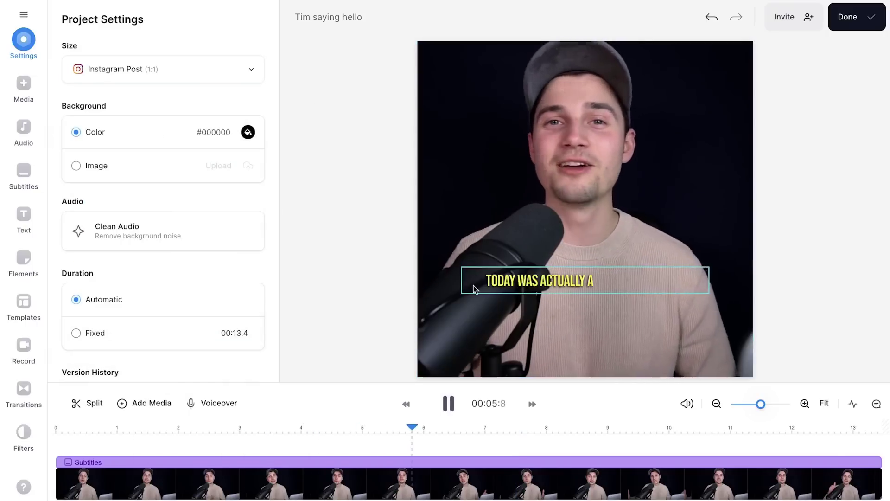
{"action": "left_click", "coordinate": [167, 69]}
{"action": "scroll", "coordinate": [185, 181], "scroll_direction": "down", "scroll_amount": 2}
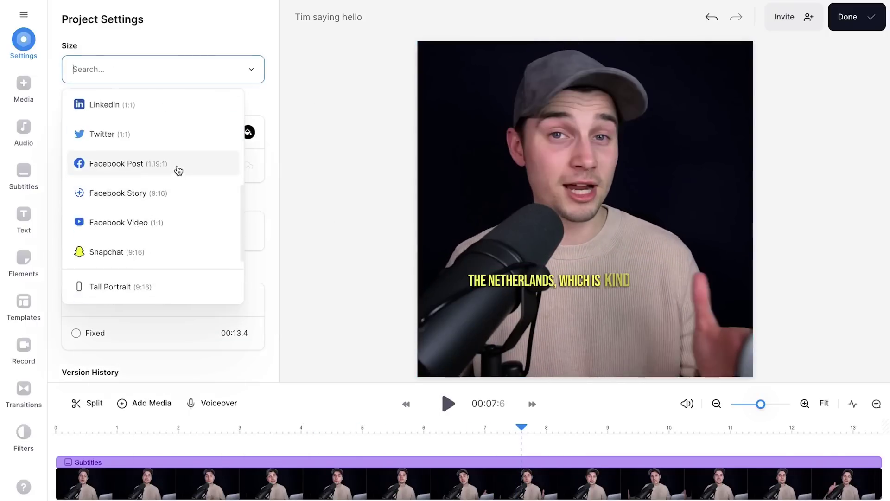
{"action": "left_click", "coordinate": [178, 192]}
Enlarge the subtitle box and move the captions up-left over the chest, checking playback.
{"action": "left_click", "coordinate": [685, 369]}
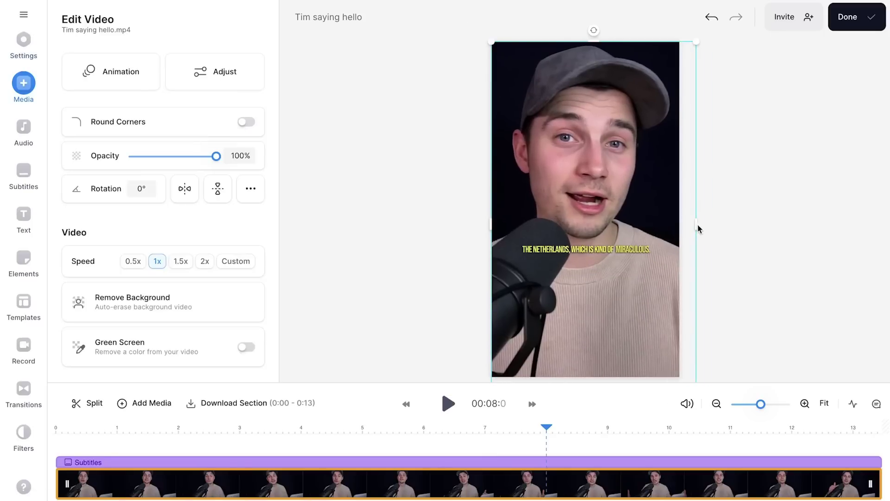
{"action": "left_click_drag", "start_coordinate": [701, 229], "coordinate": [770, 216]}
{"action": "key", "text": "space"}
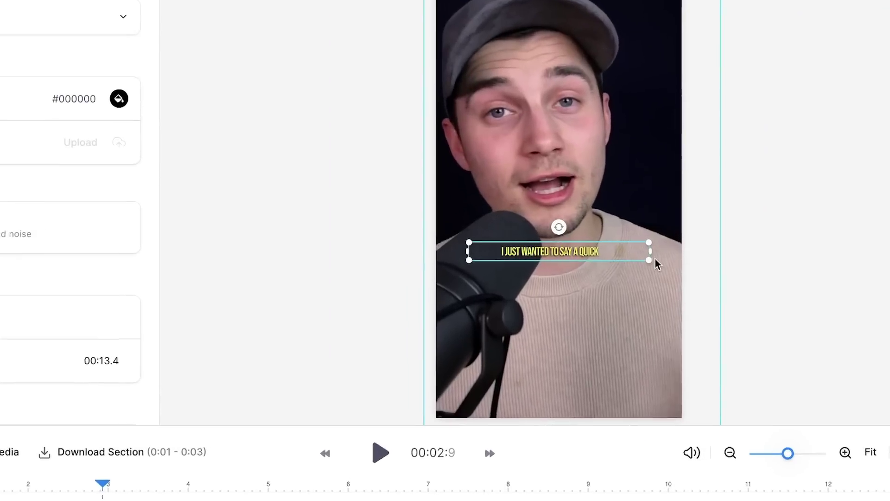
{"action": "left_click_drag", "start_coordinate": [655, 259], "coordinate": [662, 264]}
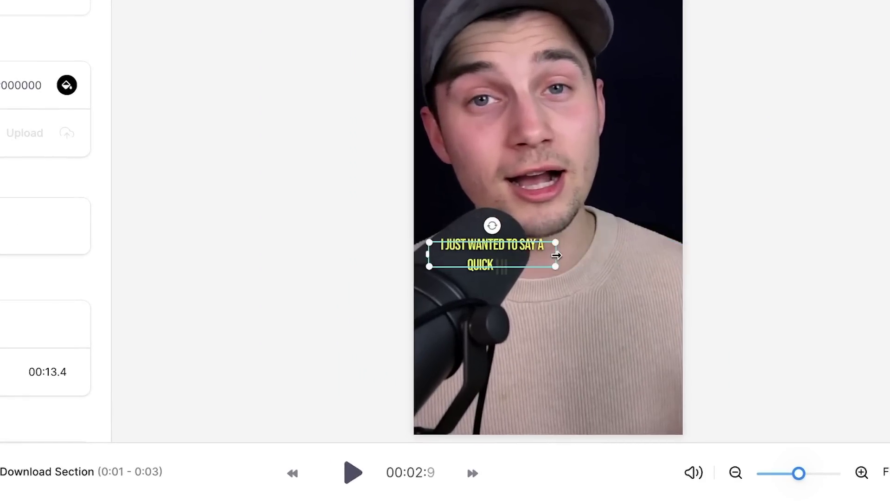
{"action": "left_click_drag", "start_coordinate": [598, 320], "coordinate": [661, 354]}
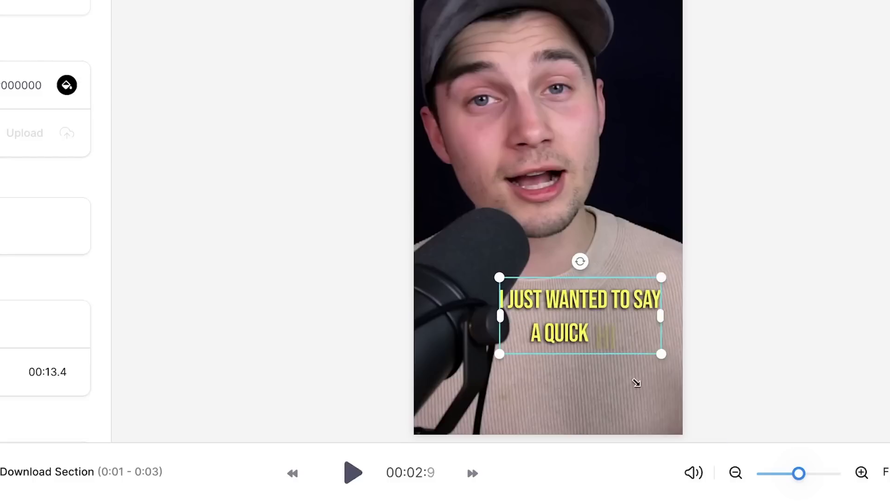
{"action": "left_click_drag", "start_coordinate": [592, 336], "coordinate": [556, 317]}
{"action": "key", "text": "space"}
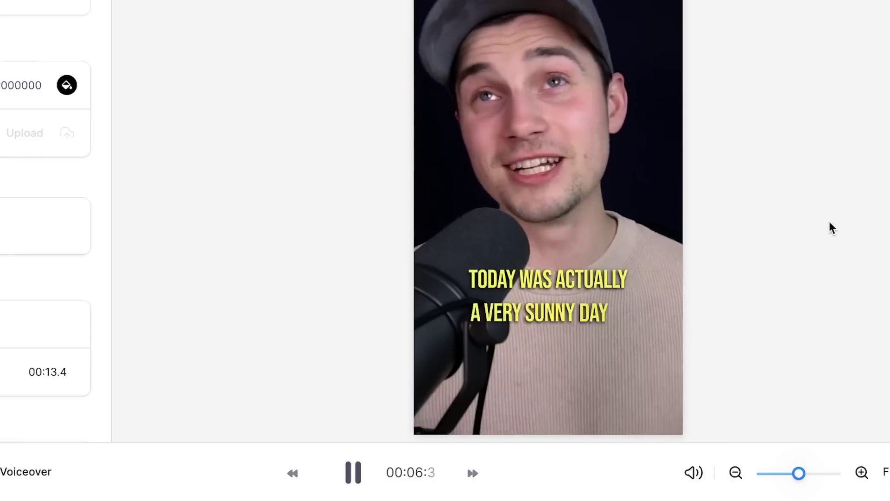
{"action": "key", "text": "space"}
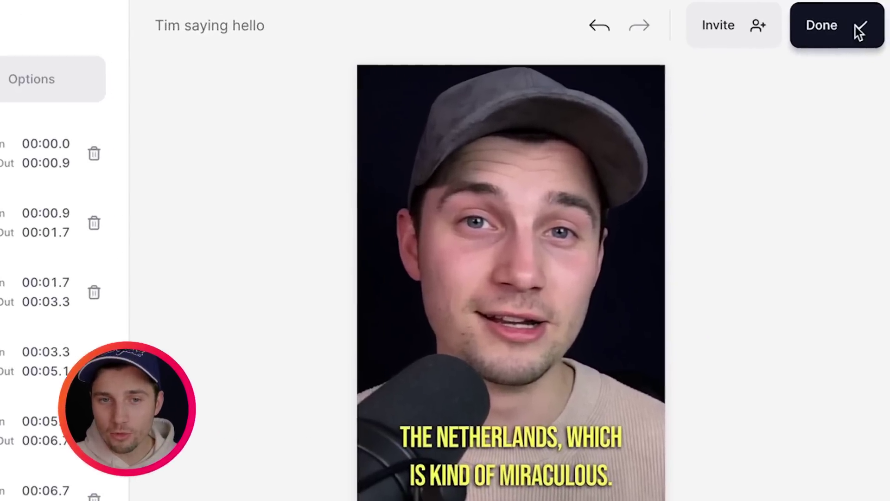
Set the export quality to HD.
{"action": "left_click", "coordinate": [856, 17]}
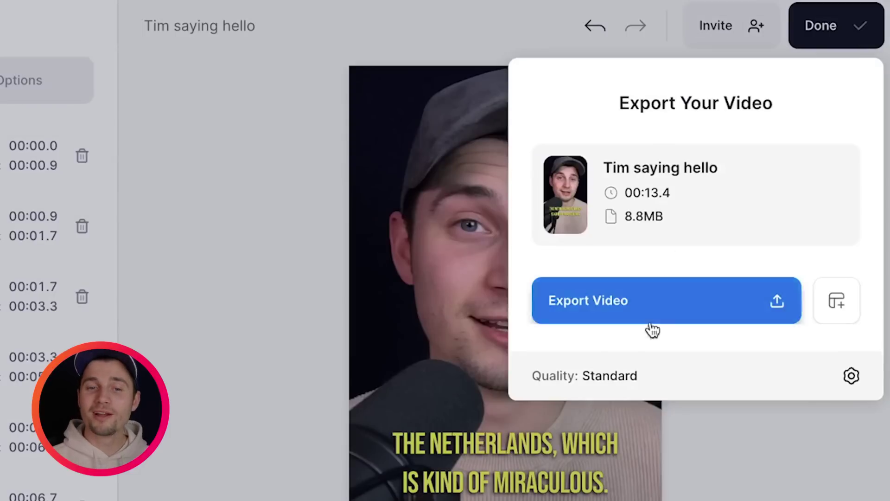
{"action": "left_click", "coordinate": [636, 393]}
{"action": "left_click", "coordinate": [660, 198]}
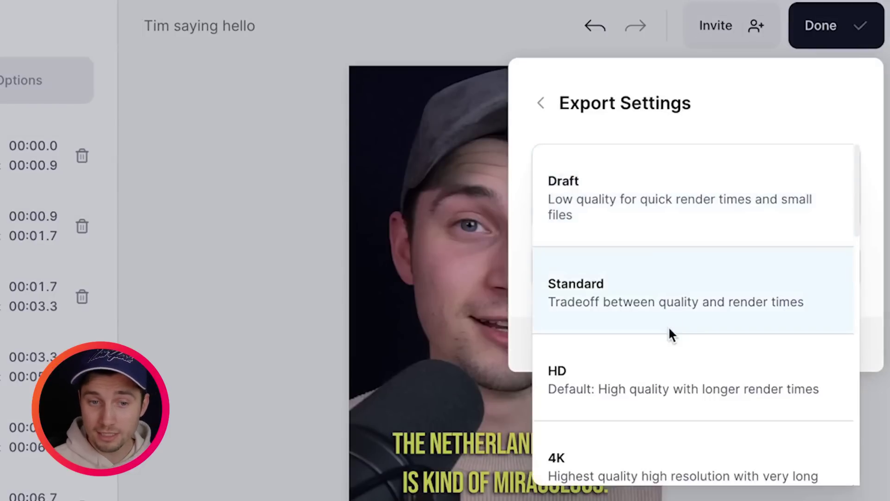
{"action": "scroll", "coordinate": [670, 333], "scroll_direction": "down", "scroll_amount": 2}
{"action": "left_click", "coordinate": [672, 271]}
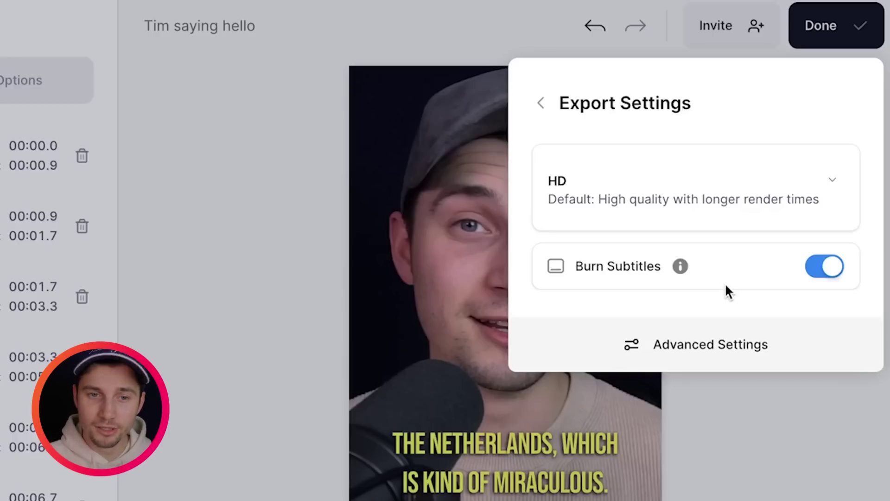
{"action": "left_click", "coordinate": [541, 105]}
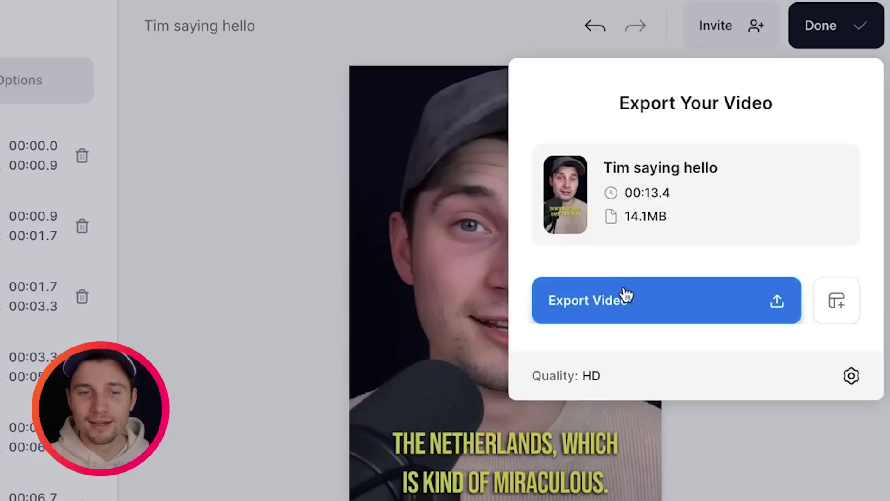
Export the video and download it as an MP4.
{"action": "left_click", "coordinate": [643, 308]}
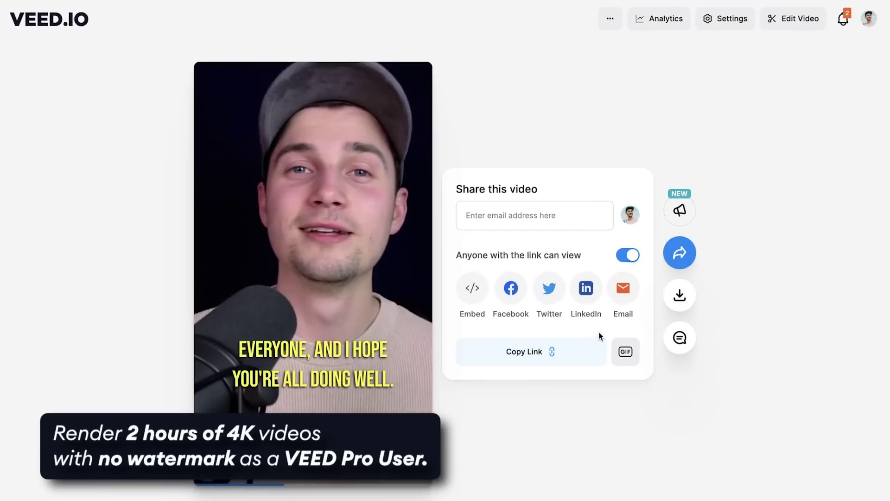
{"action": "left_click", "coordinate": [679, 296]}
{"action": "left_click", "coordinate": [495, 303]}
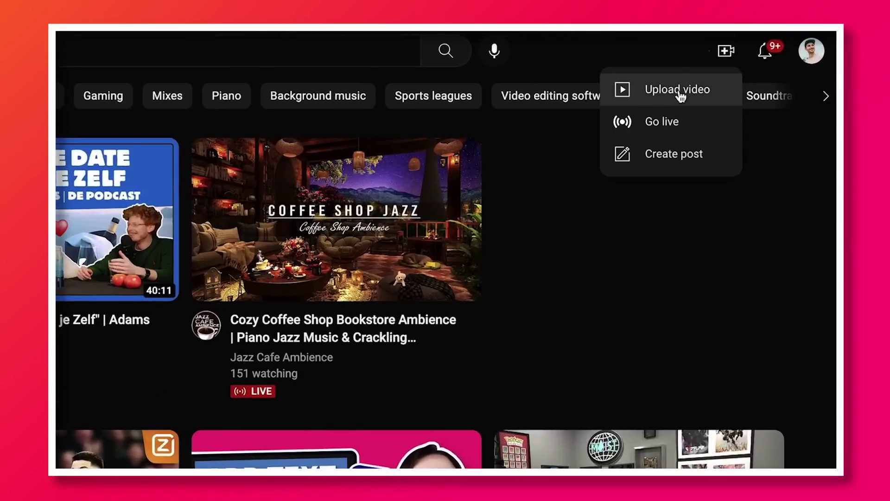
Choose the exported vertical mp4 in YouTube Studio's upload videos dialog.
{"action": "left_click", "coordinate": [679, 90]}
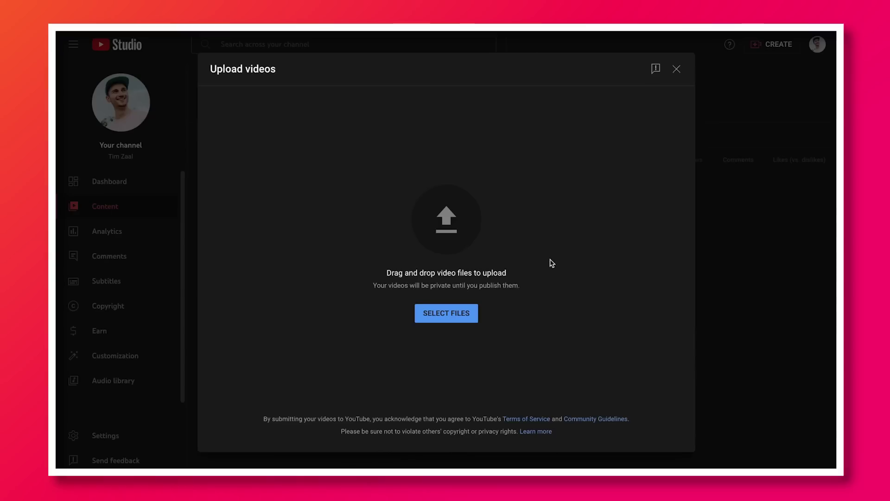
{"action": "left_click", "coordinate": [476, 321]}
{"action": "double_click", "coordinate": [446, 112]}
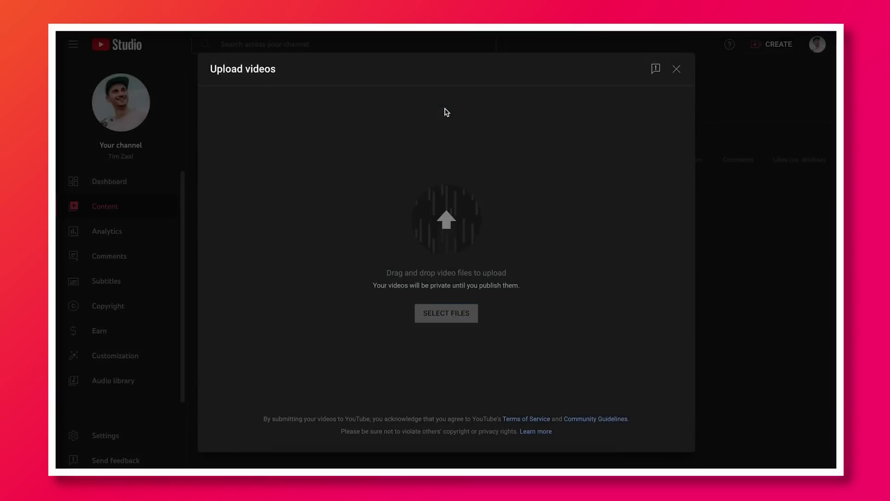